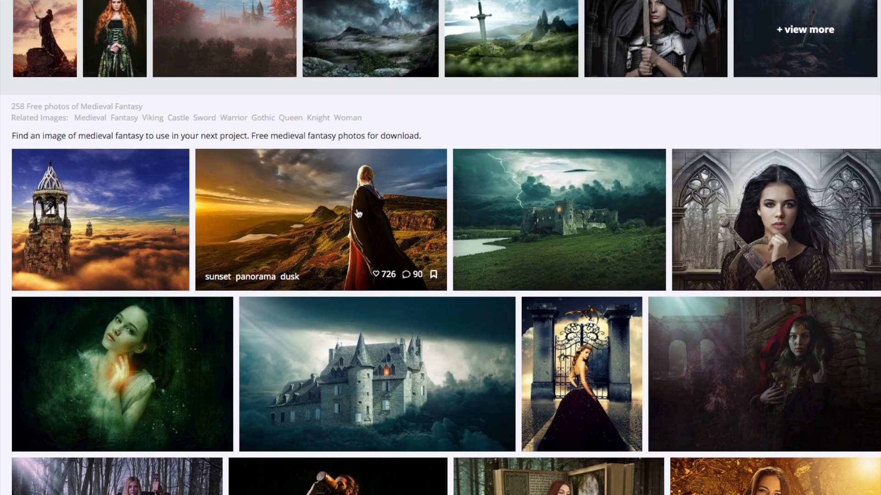
Browse the medieval fantasy photos, open the stone tower above the clouds and download it as a 1920×1536 JPG.
scroll(358, 212, down, 2)
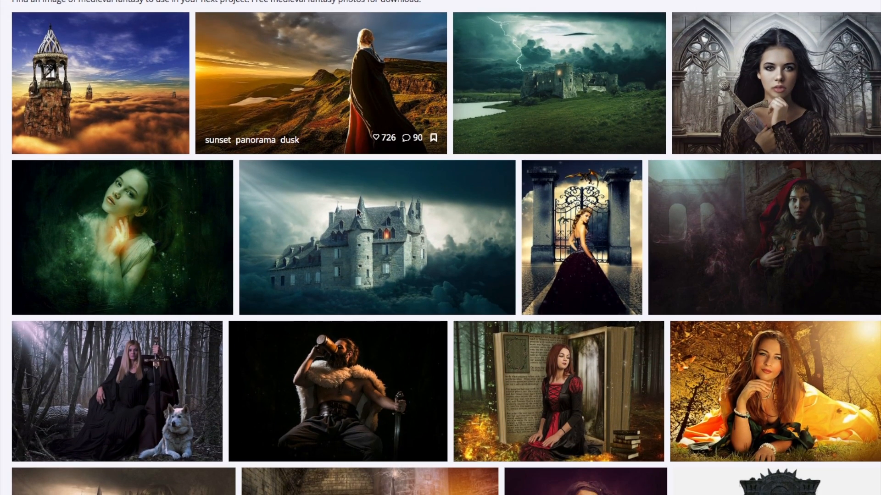
scroll(358, 213, down, 2)
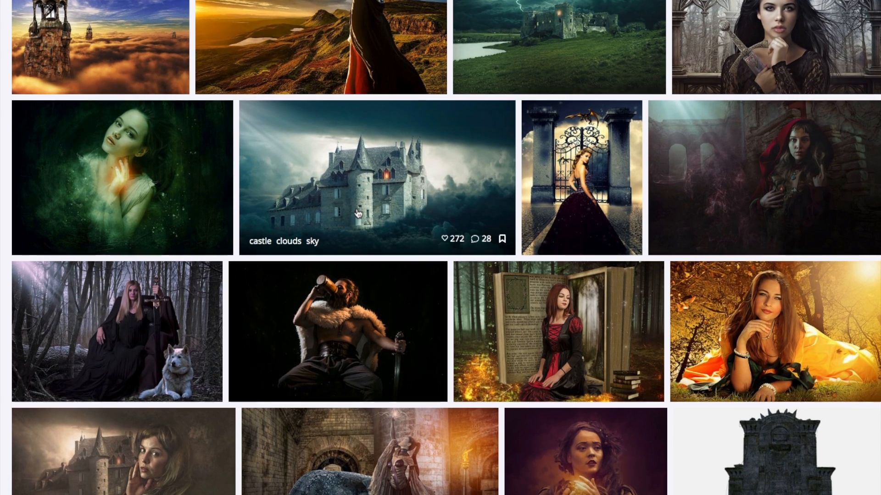
scroll(358, 214, down, 1)
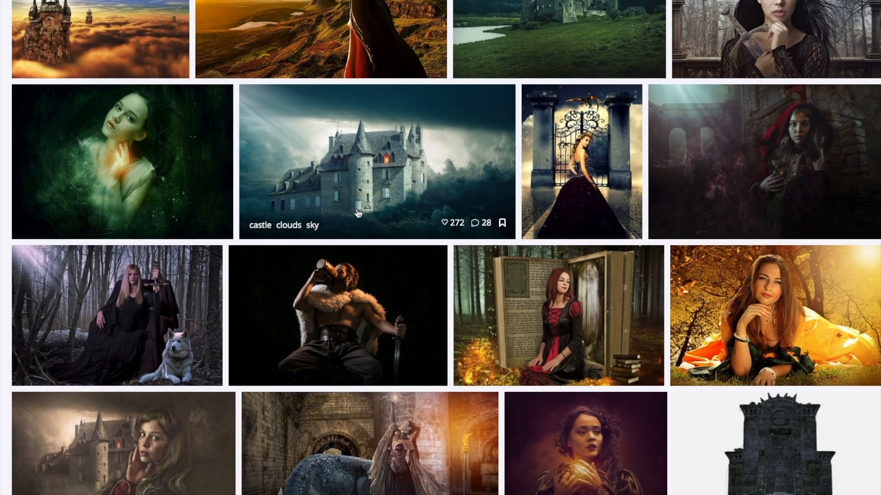
click(141, 31)
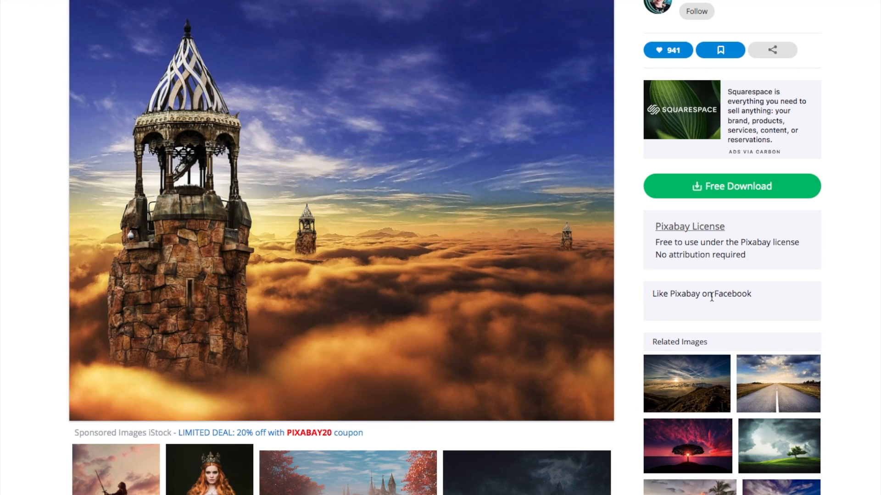
click(671, 193)
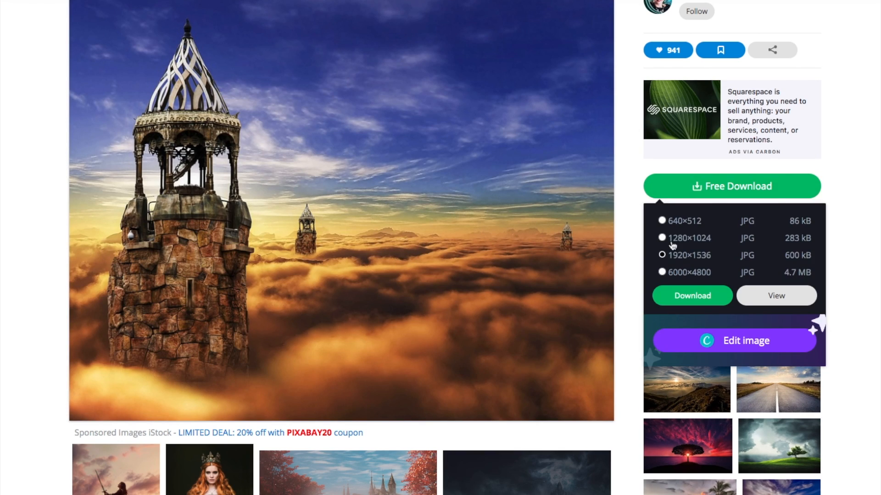
click(684, 297)
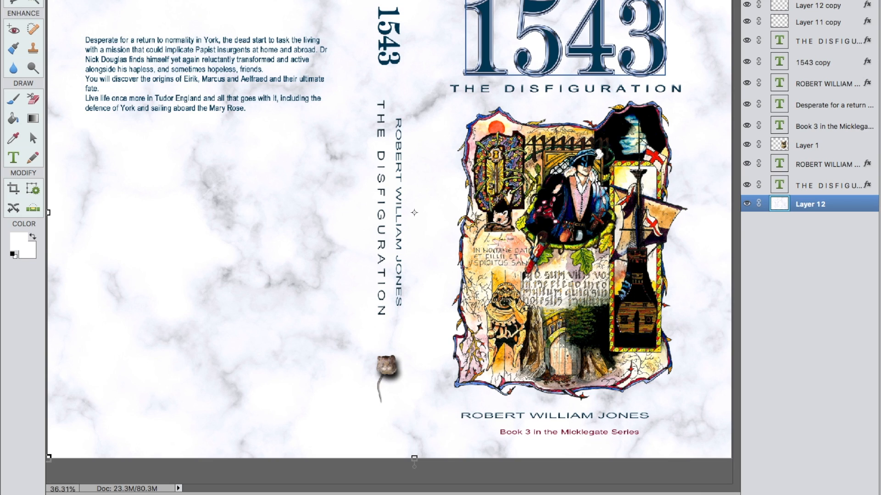
Look over the shadow effects for the book cover, return to its layer list and select Layer 1.
key(F6)
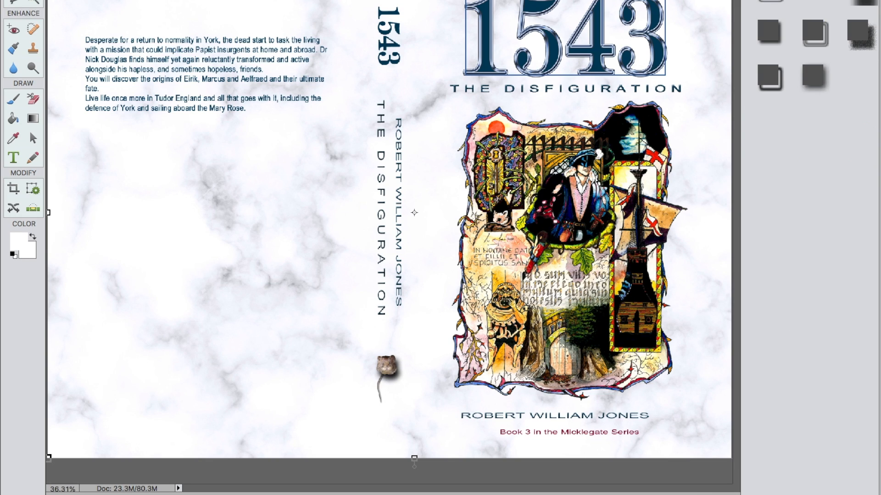
click(803, 0)
click(765, 82)
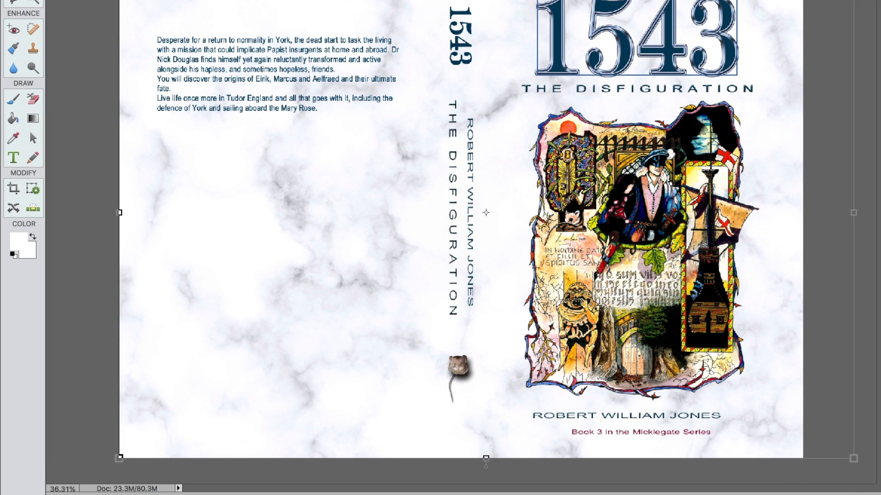
key(F11)
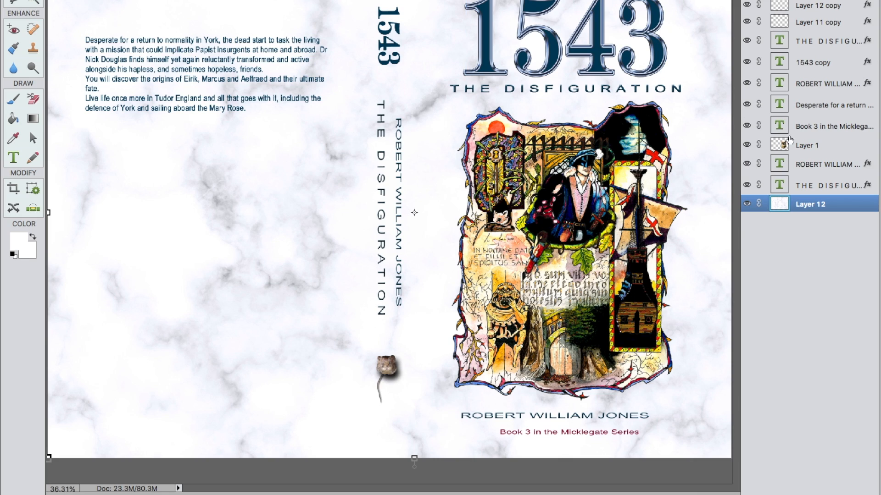
click(800, 146)
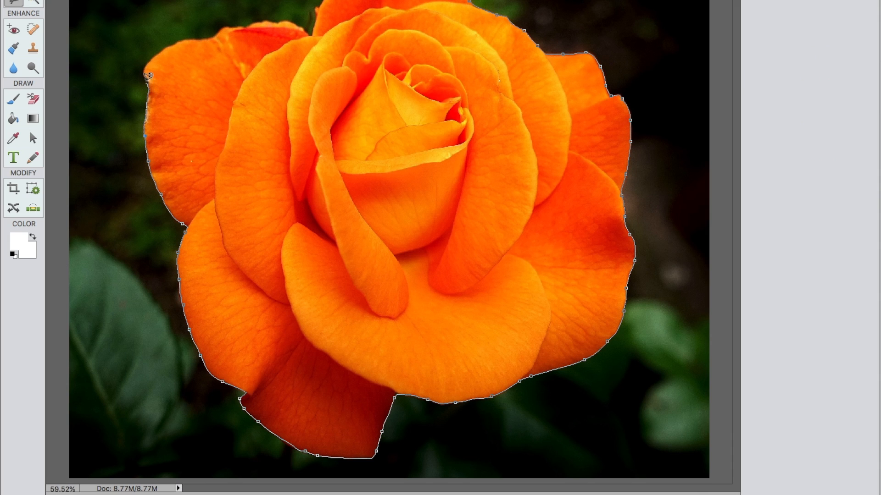
Finish tracing the orange rose's outline to close the selection and copy the selected rose.
mouse_move(148, 75)
mouse_down()
mouse_move(181, 43)
mouse_move(238, 23)
mouse_move(278, 19)
mouse_move(315, 29)
mouse_move(322, 5)
mouse_up()
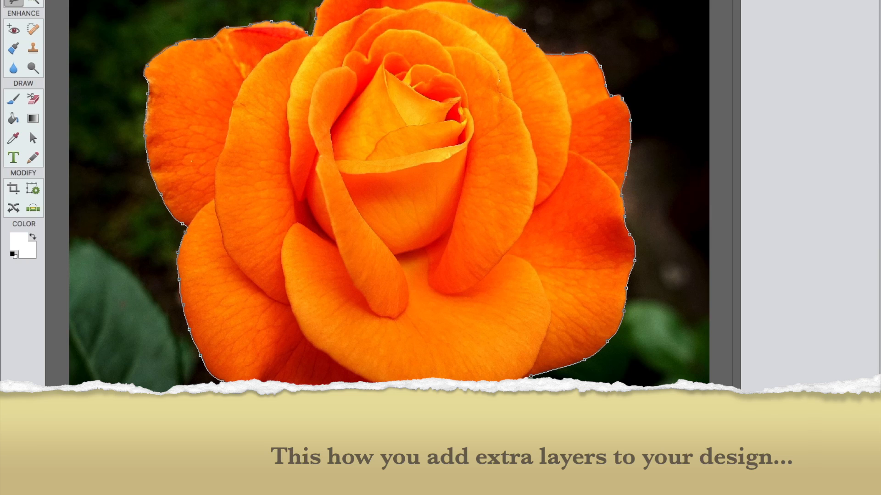
click(467, 2)
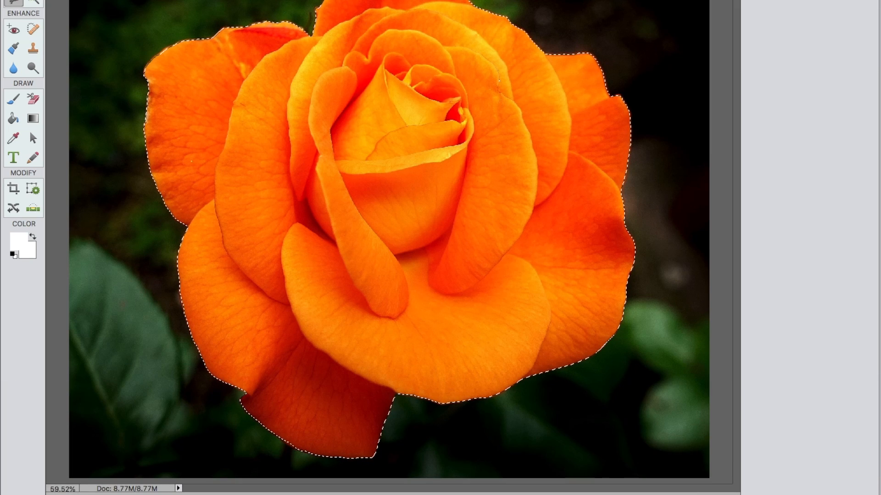
click(1, 1)
click(1, 0)
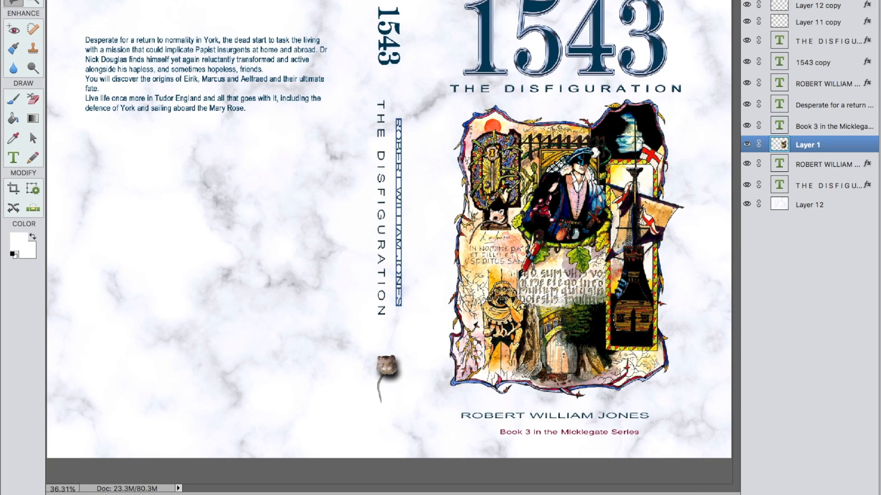
Paste the rose into the book cover and place it, scaled down, below the blurb on the back cover.
click(1, 1)
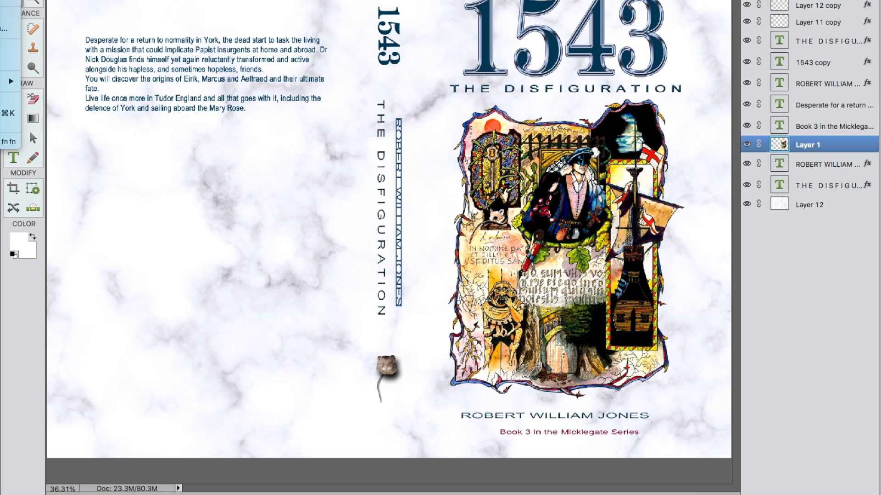
click(1, 1)
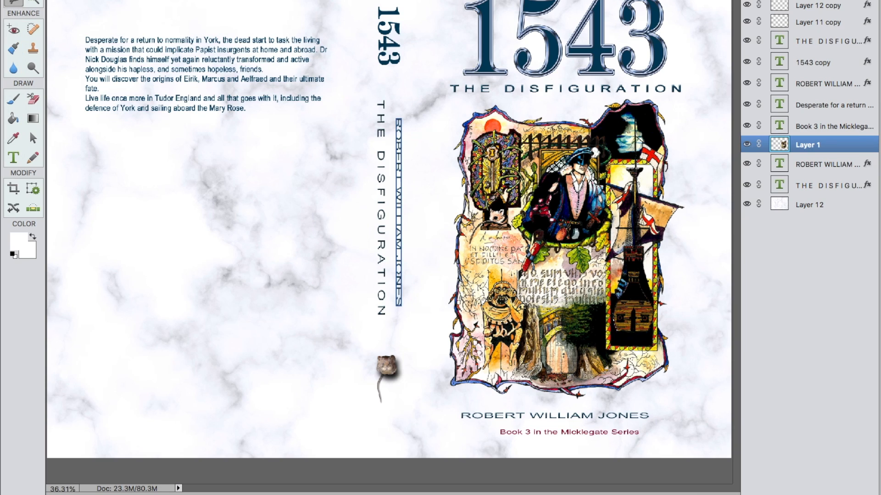
key(super+v)
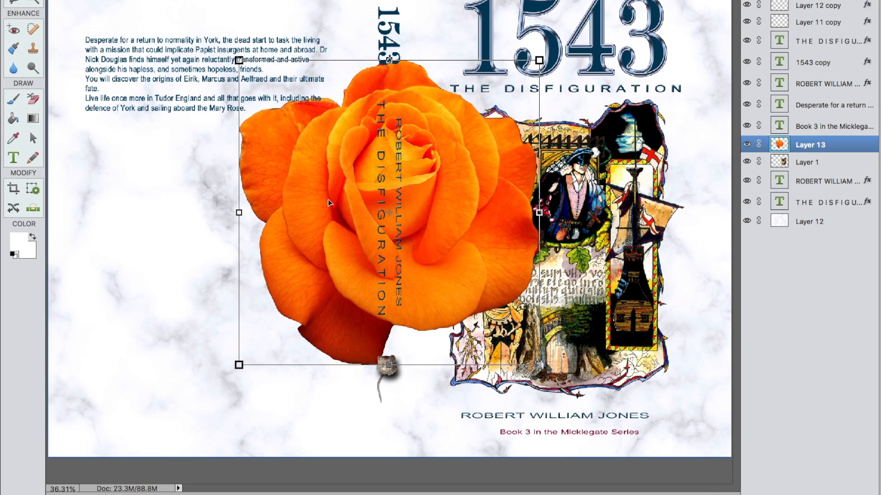
drag(272, 184, 120, 232)
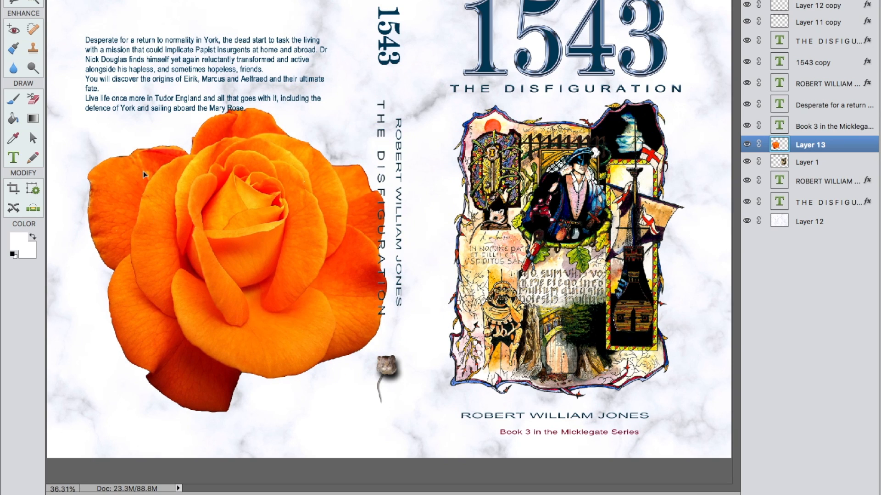
drag(386, 428, 183, 218)
Apply a drop shadow to the rose and slightly increase the shadow's distance in its style settings.
drag(768, 31, 229, 196)
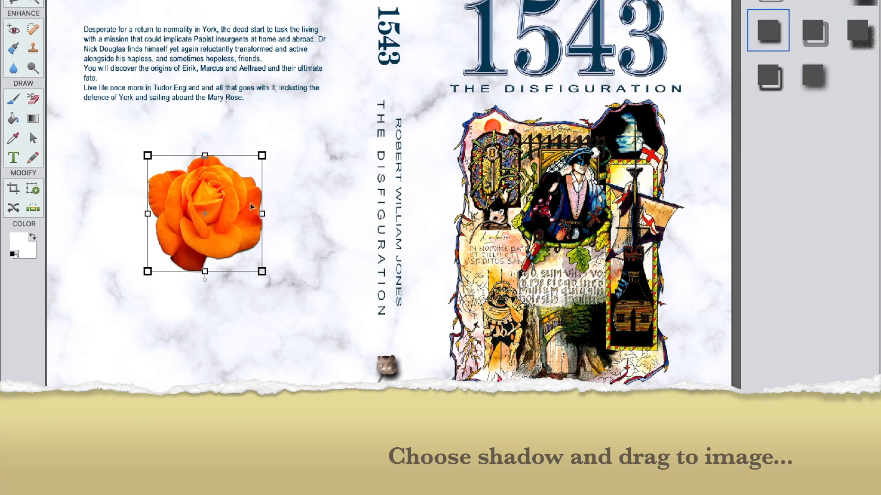
click(285, 248)
click(241, 237)
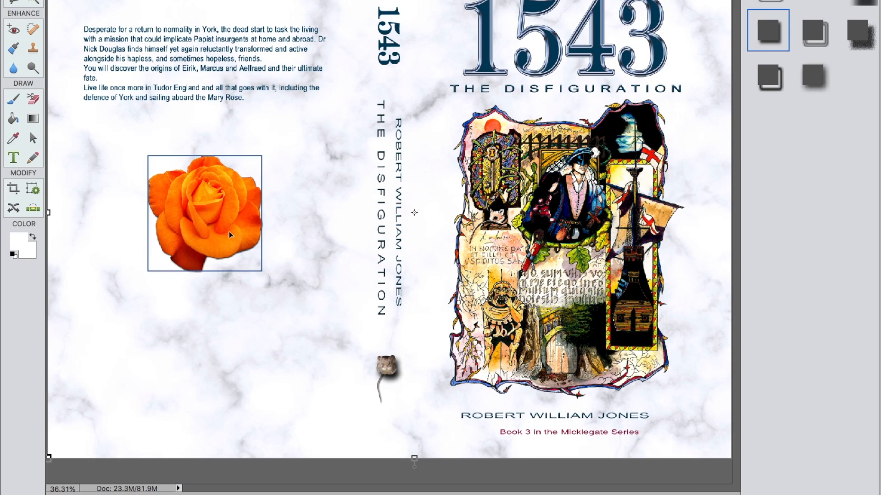
right_click(230, 231)
click(261, 333)
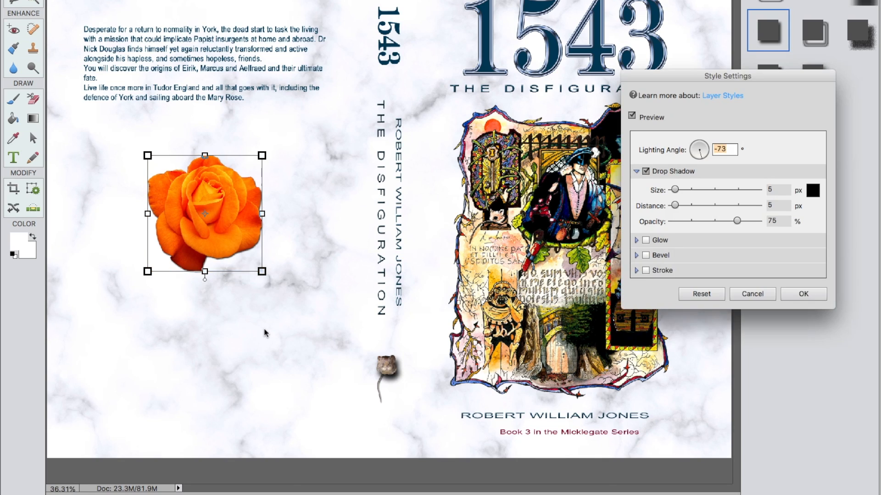
drag(675, 205, 682, 206)
click(800, 294)
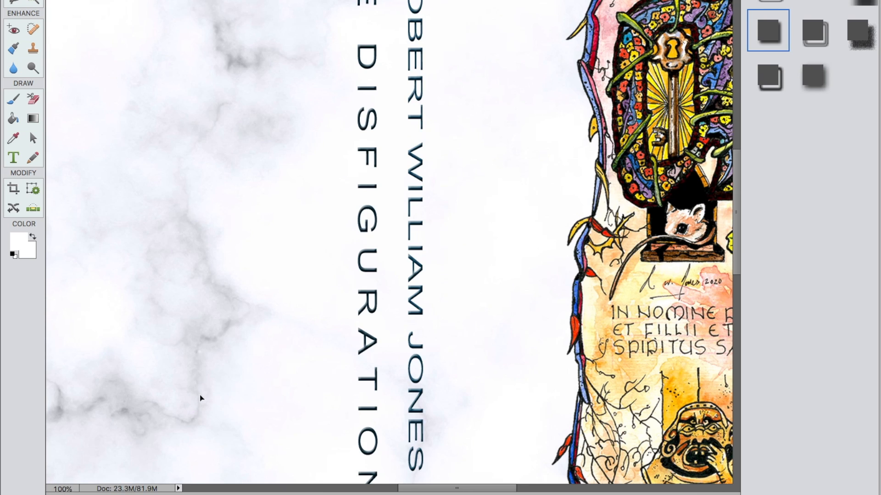
Set the book cover's zoom to 33% to view the whole design and bring back its layer list.
drag(397, 490, 462, 490)
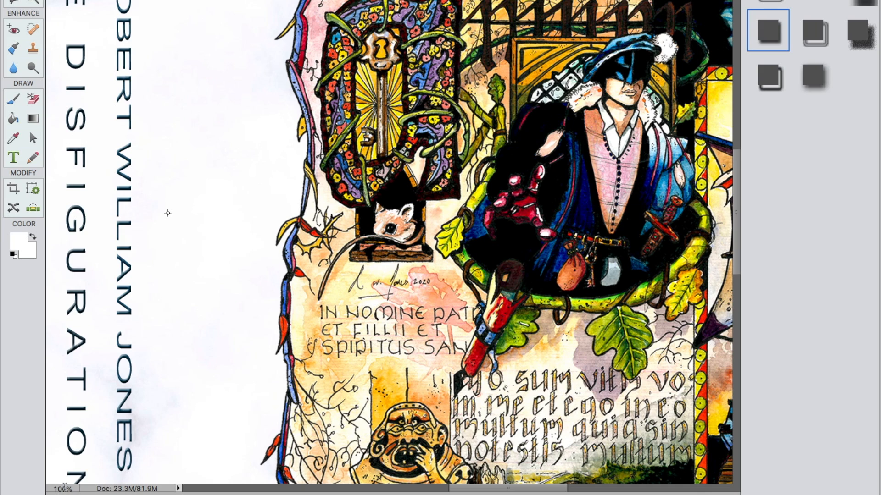
click(62, 489)
text(33)
key(Return)
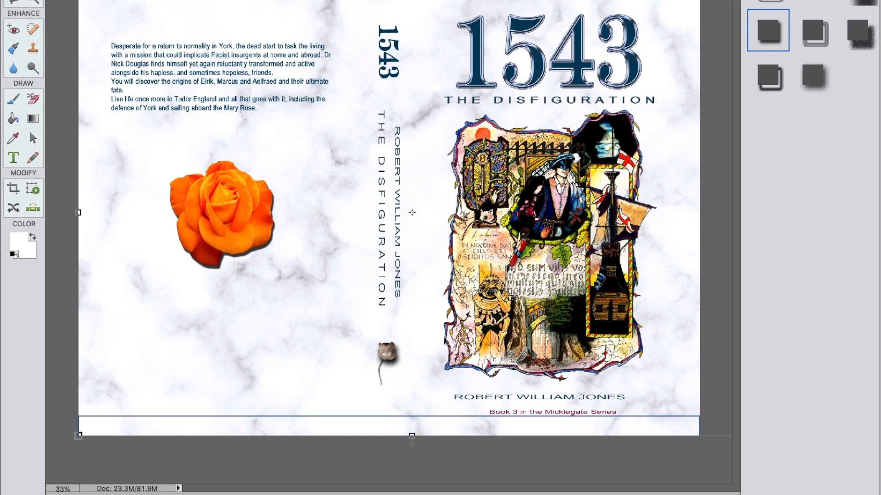
key(F11)
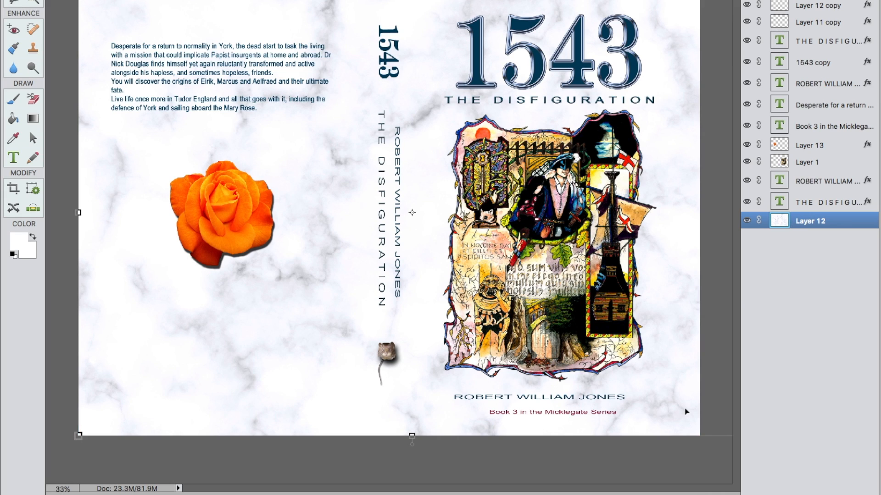
click(683, 431)
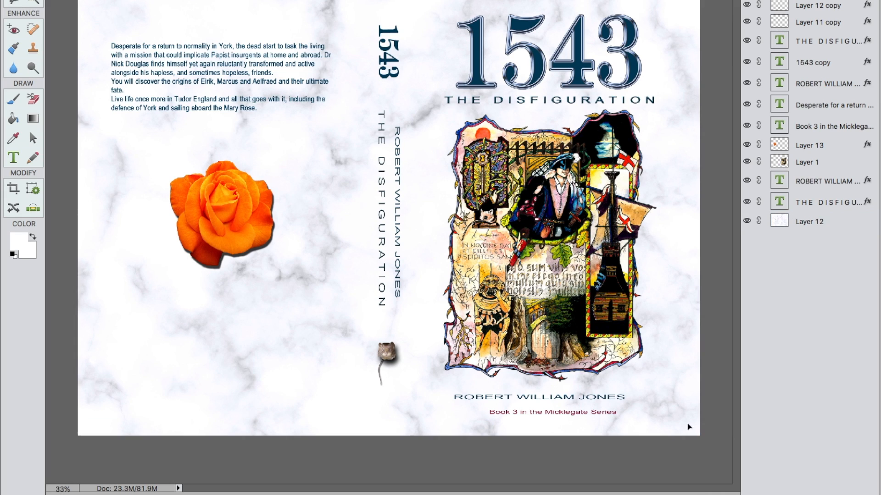
click(665, 424)
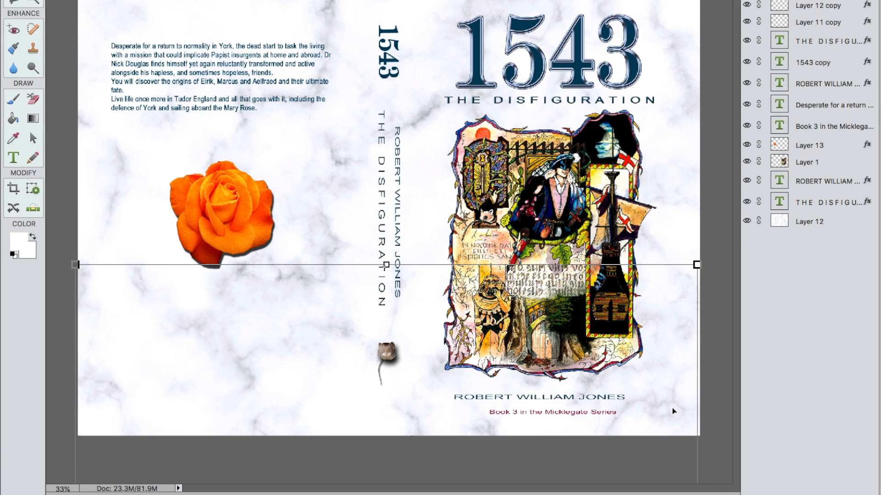
click(683, 171)
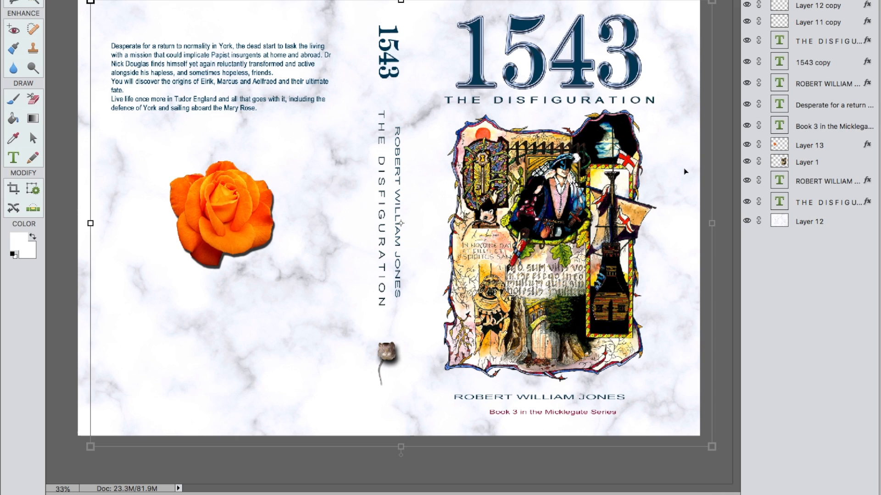
click(684, 171)
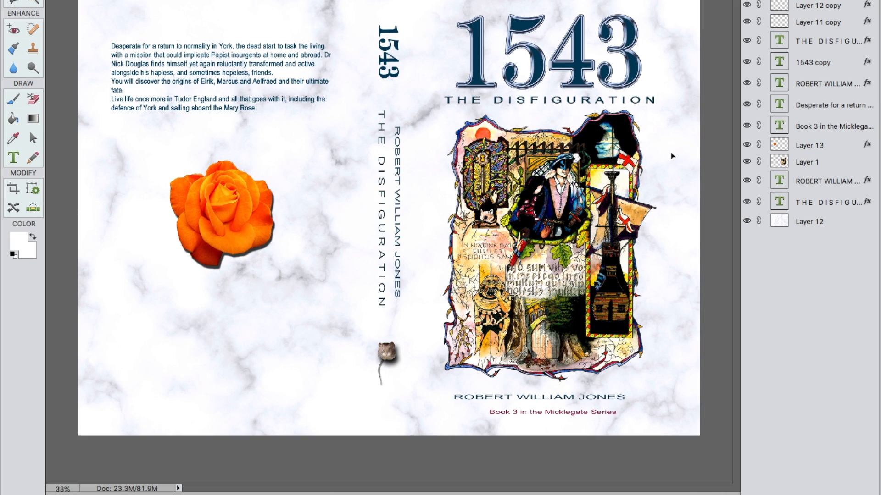
click(672, 156)
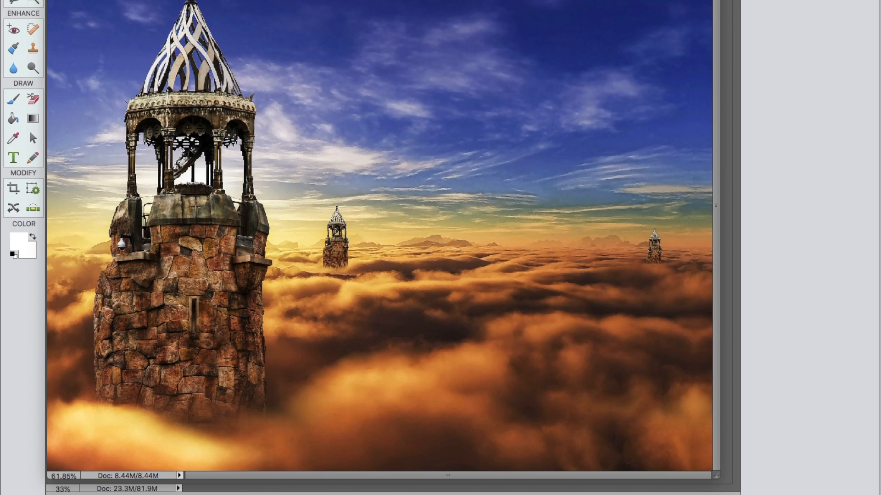
Copy the entire tower-above-the-clouds image and paste it into the book cover document.
key(super+a)
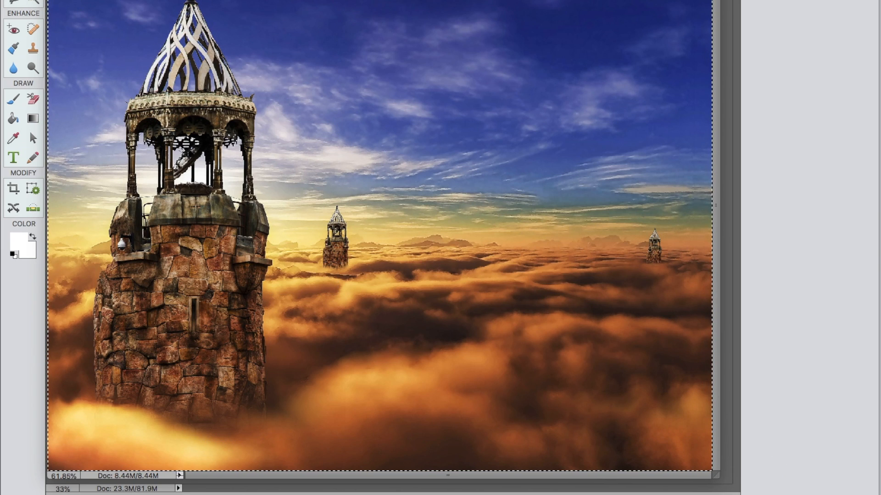
click(0, 0)
click(0, 0)
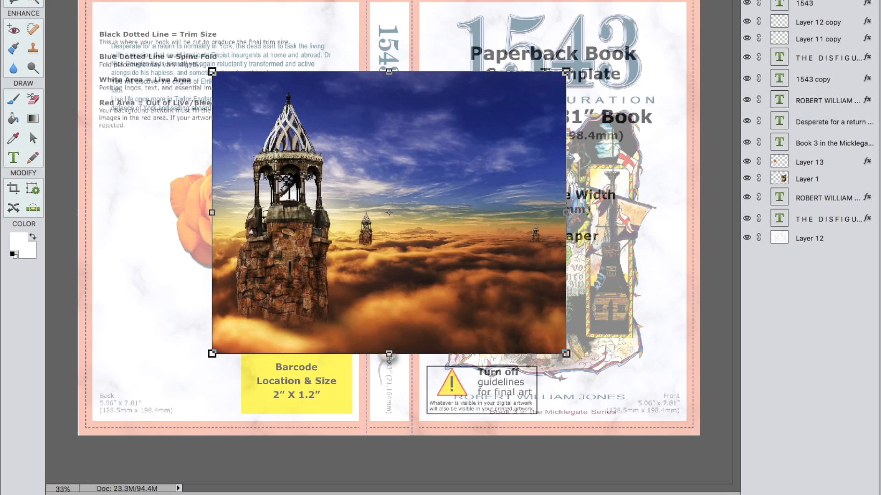
Mirror the pasted tower image horizontally, enlarge it to fill the whole book cover and commit the transform.
drag(211, 212, 691, 234)
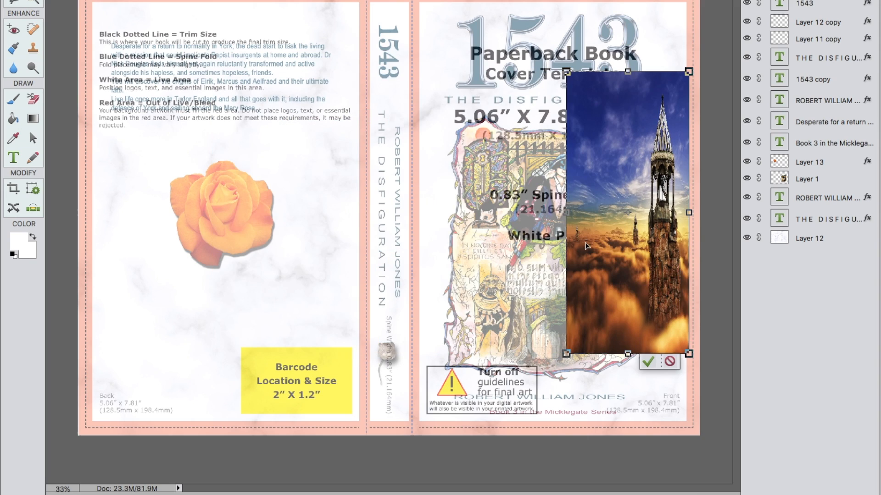
drag(566, 212, 289, 213)
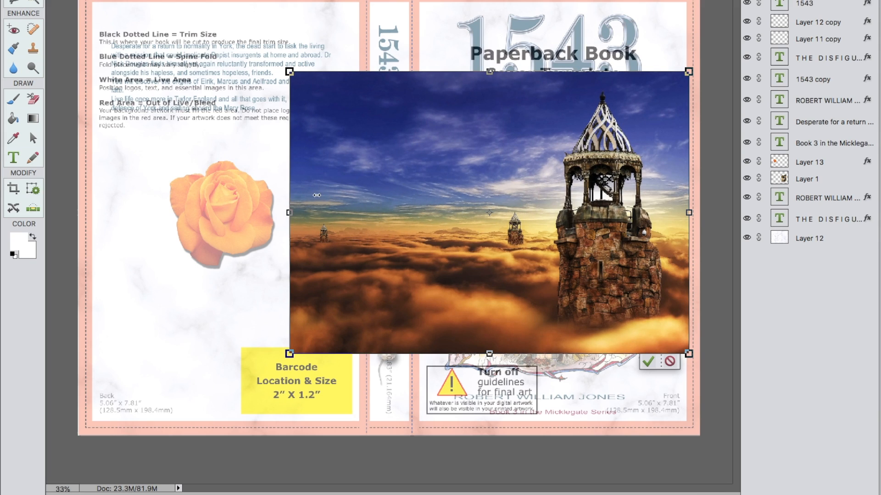
drag(288, 72, 189, 58)
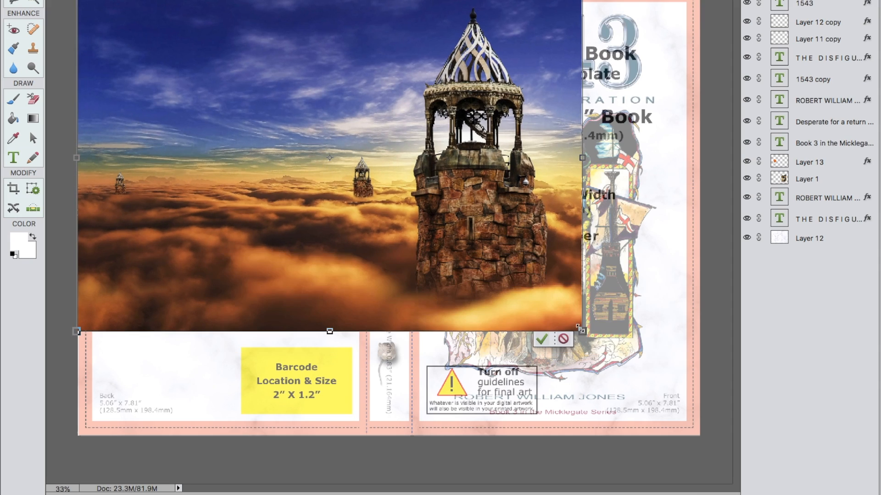
drag(583, 331, 706, 441)
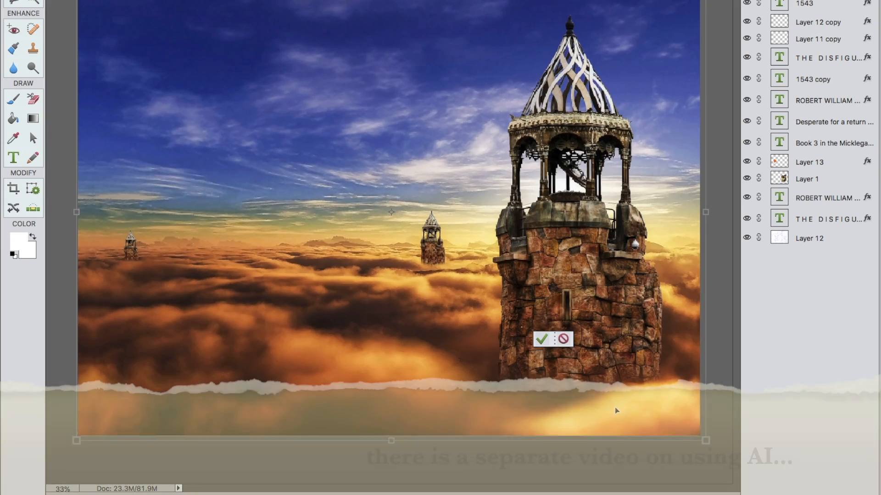
click(541, 342)
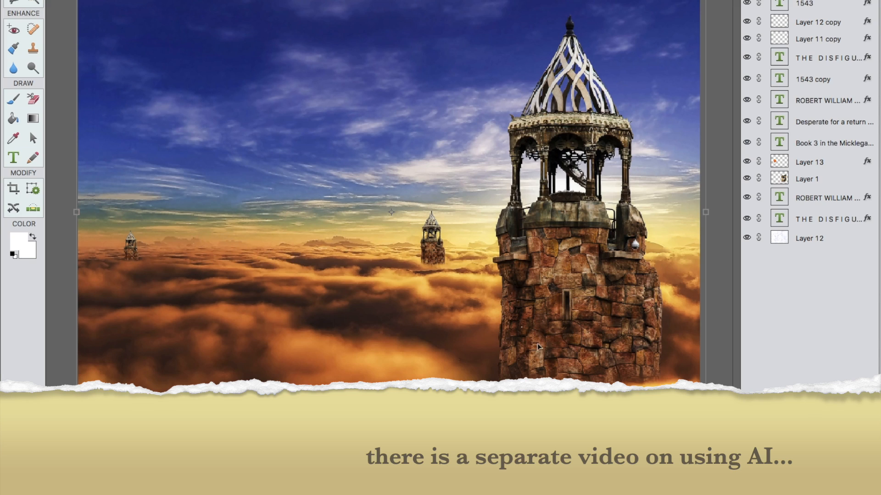